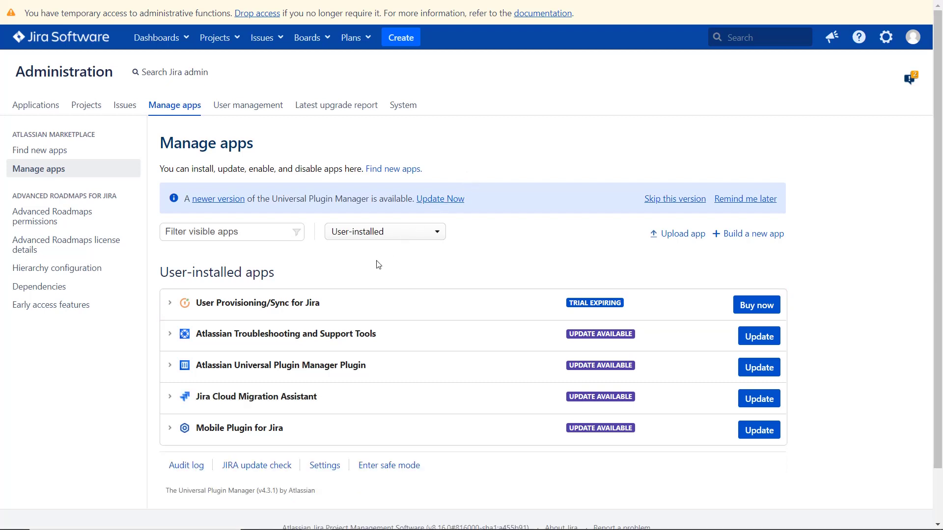
- Open the miniOrange User Sync configuration under user management and choose Okta as the provider with SCIM setup
click(296, 308)
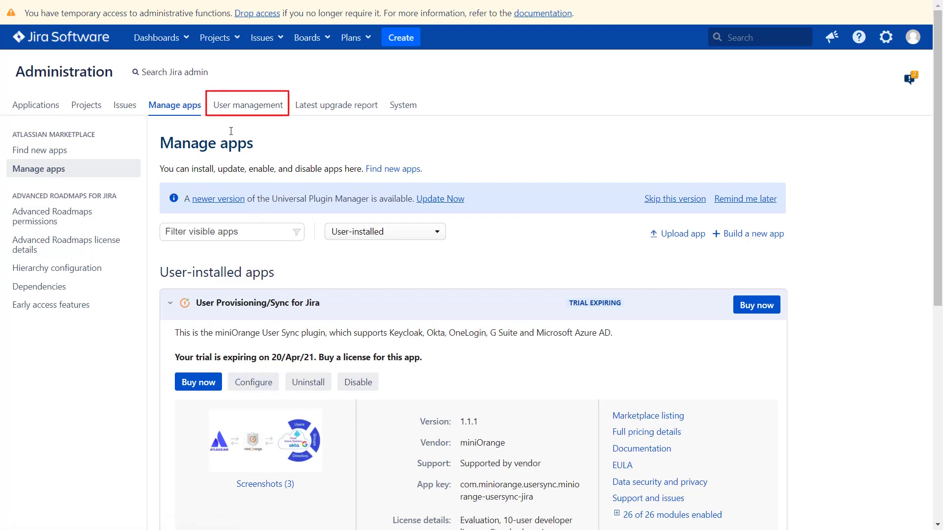
click(242, 107)
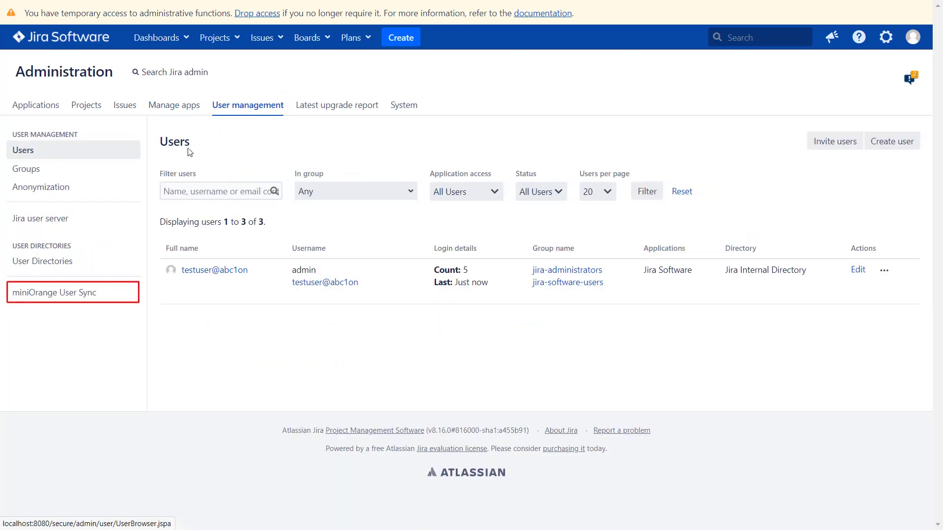
click(77, 293)
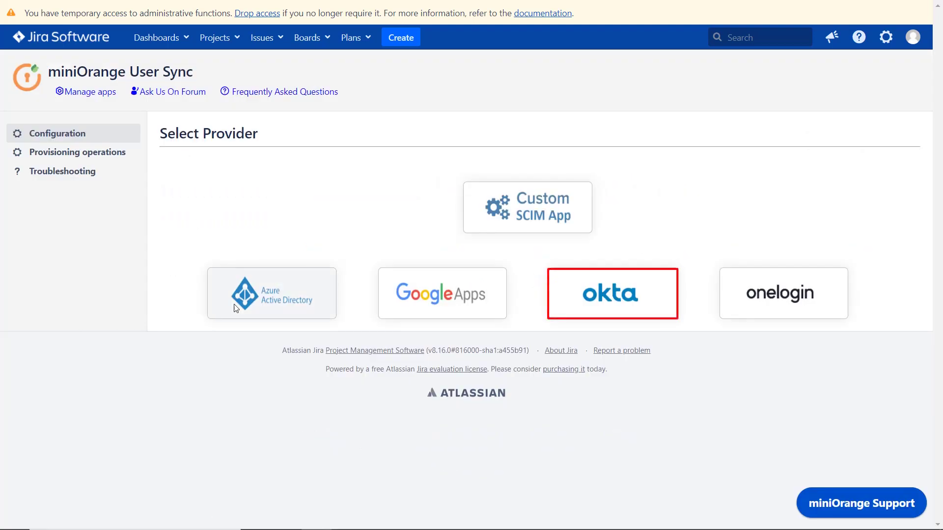
click(603, 308)
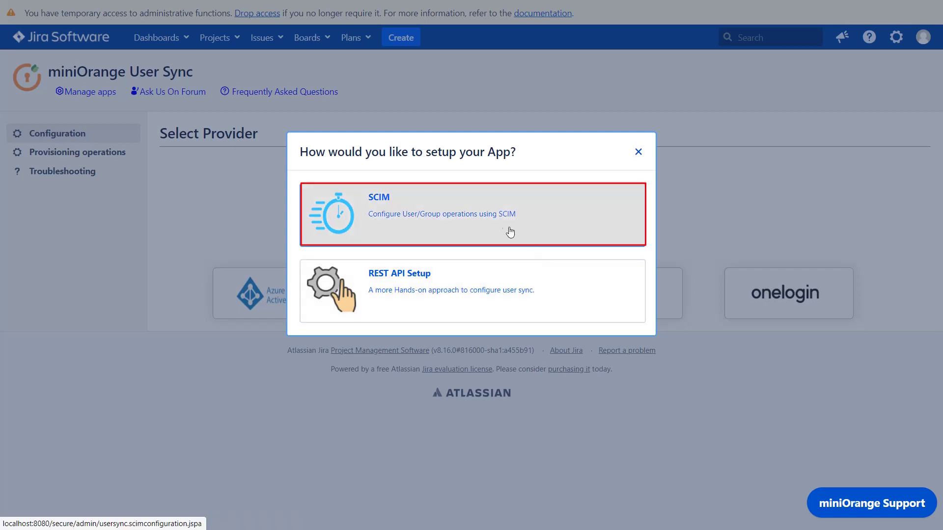
click(495, 208)
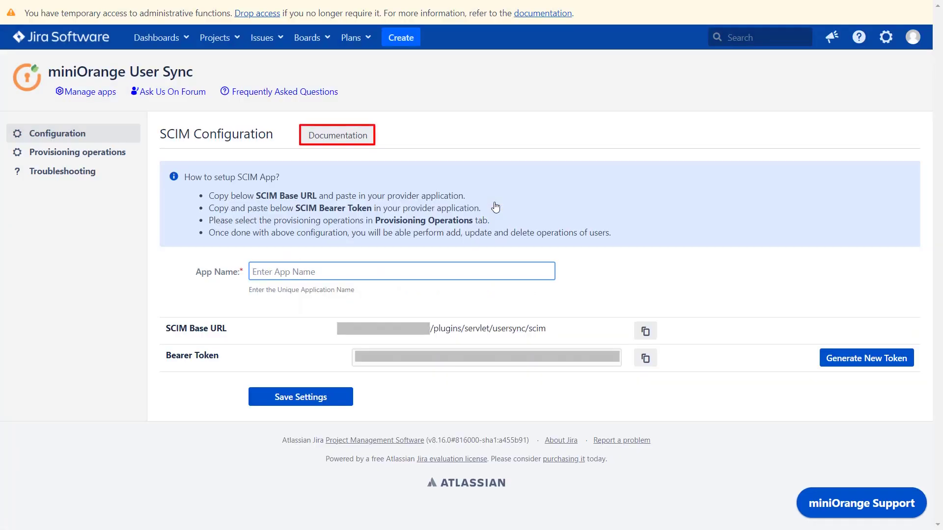
- Open the SCIM configuration documentation and examine the Okta user provisioning guide for Jira
click(349, 137)
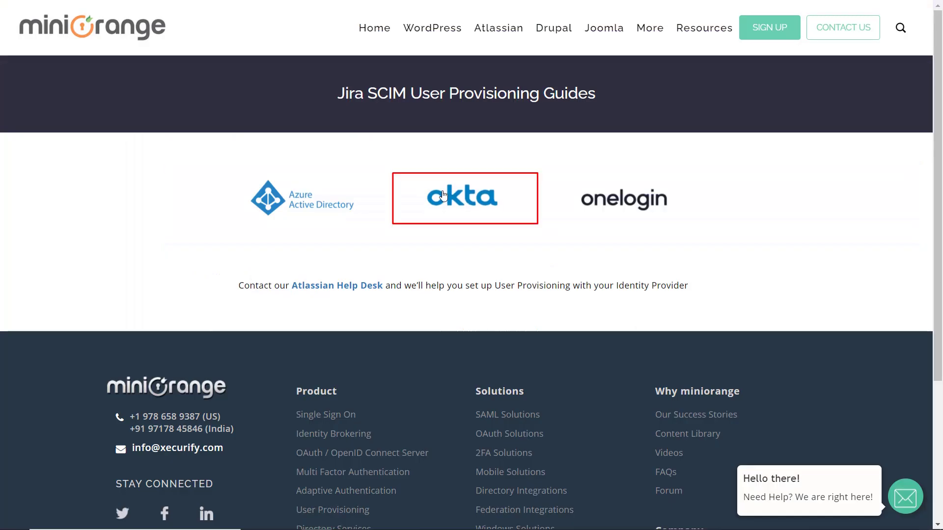
click(450, 196)
scroll(449, 197, down, 20)
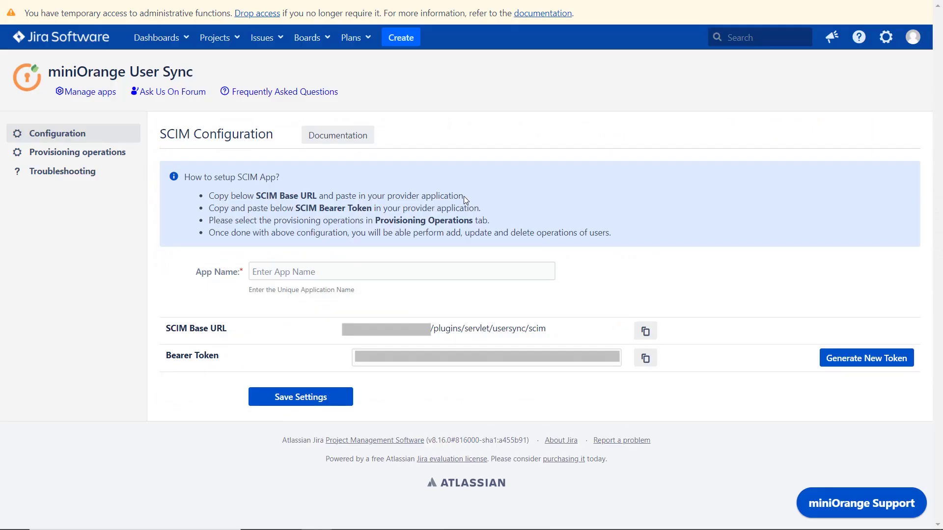
- Name the SCIM application OKTA and save provisioning operations for importing, updating, enabling and disabling users and importing IDP groups
click(286, 271)
text(OKTA)
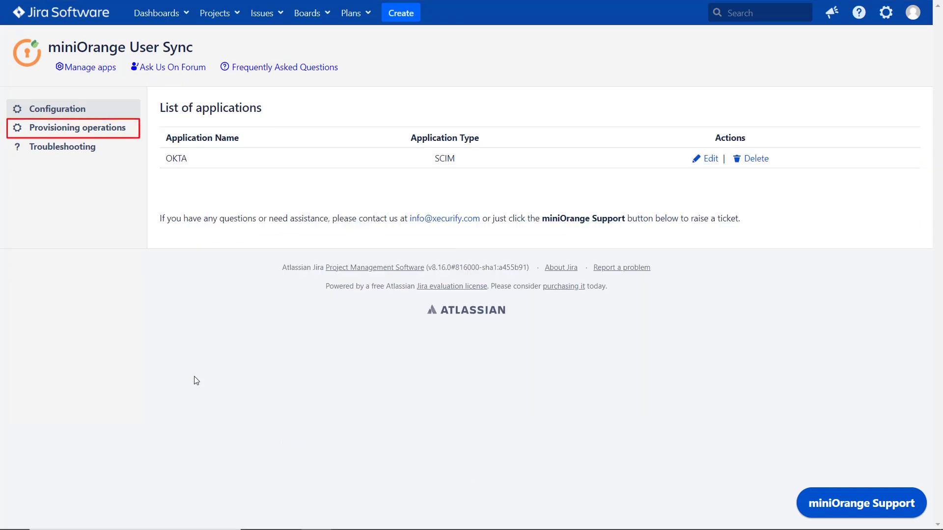
click(103, 128)
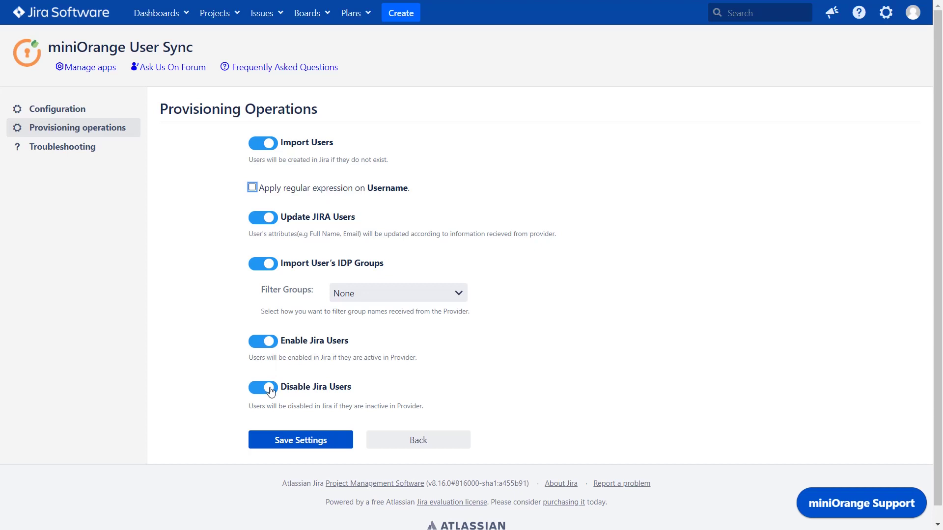
click(284, 442)
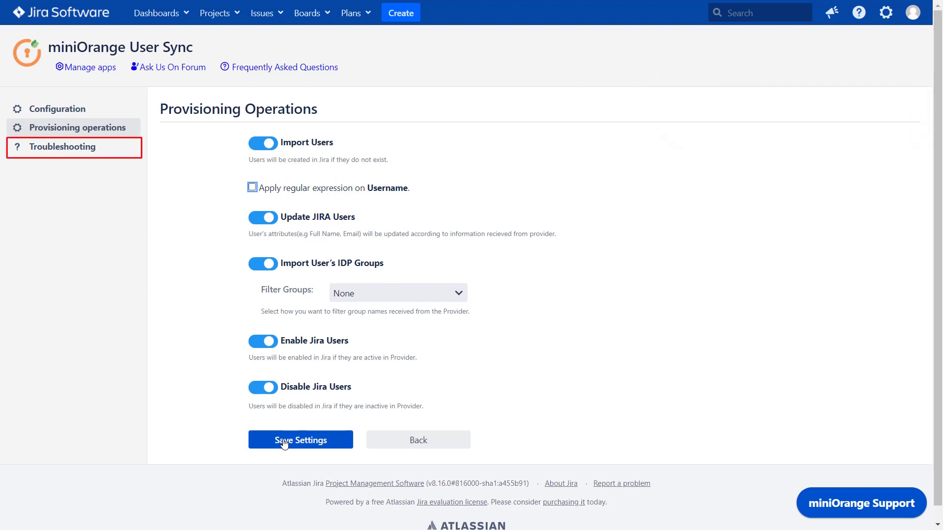
- View the User Sync troubleshooting page and open Jira's user management
click(89, 151)
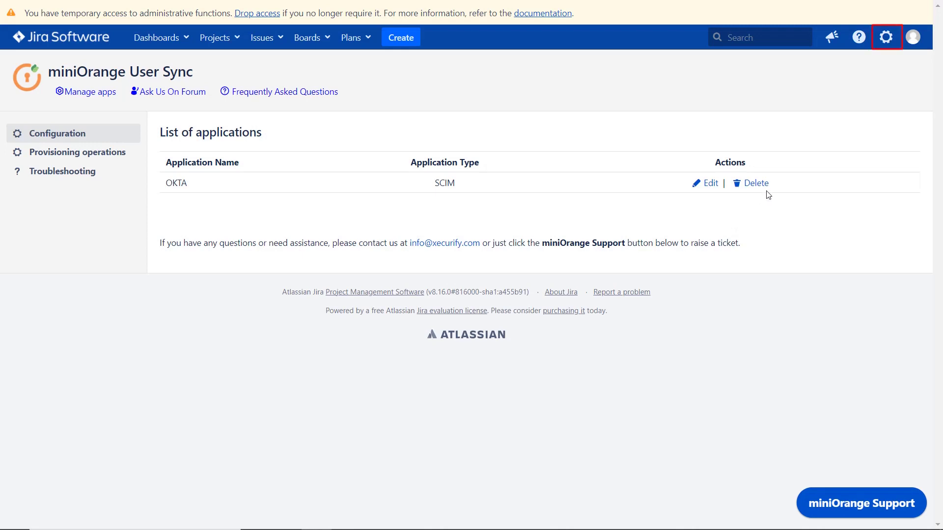
click(887, 38)
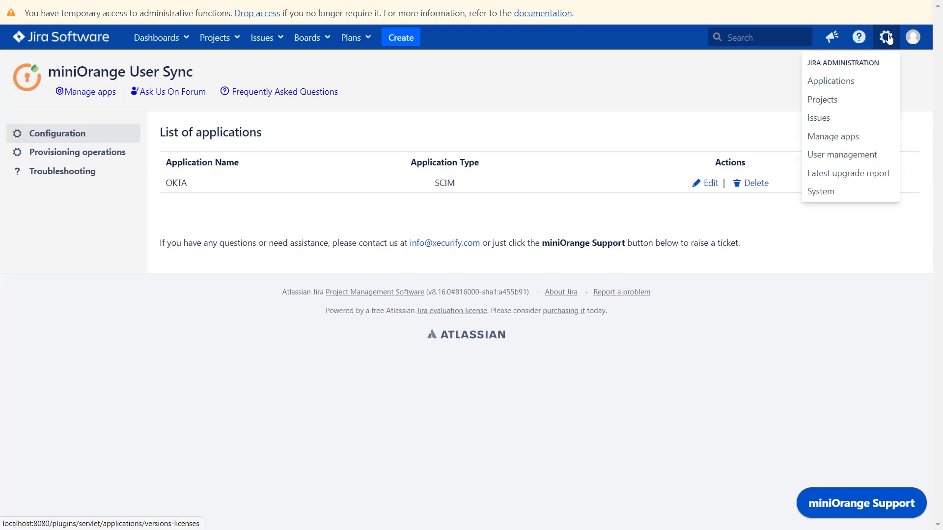
click(862, 154)
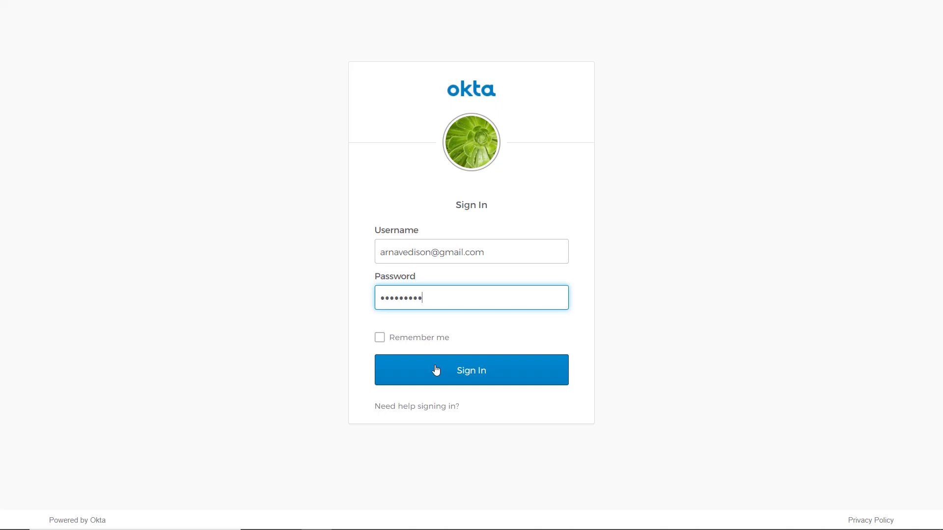
- Switch to Okta, sign in with the filled-in credentials, and open the Applications list in the admin console
click(436, 370)
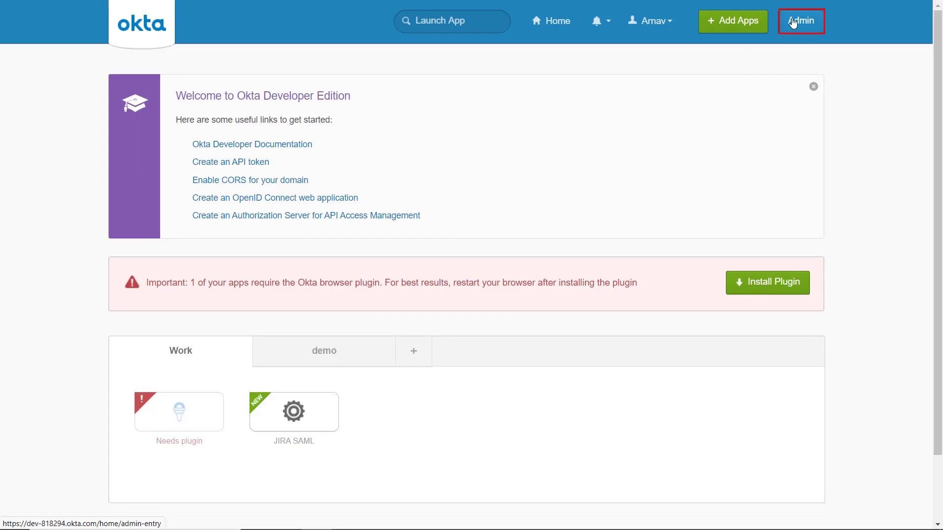
click(793, 22)
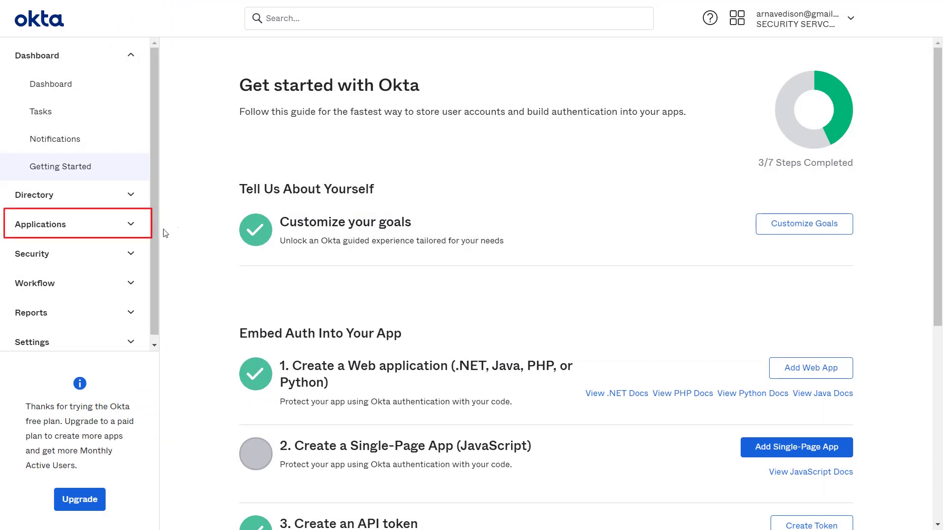
click(94, 228)
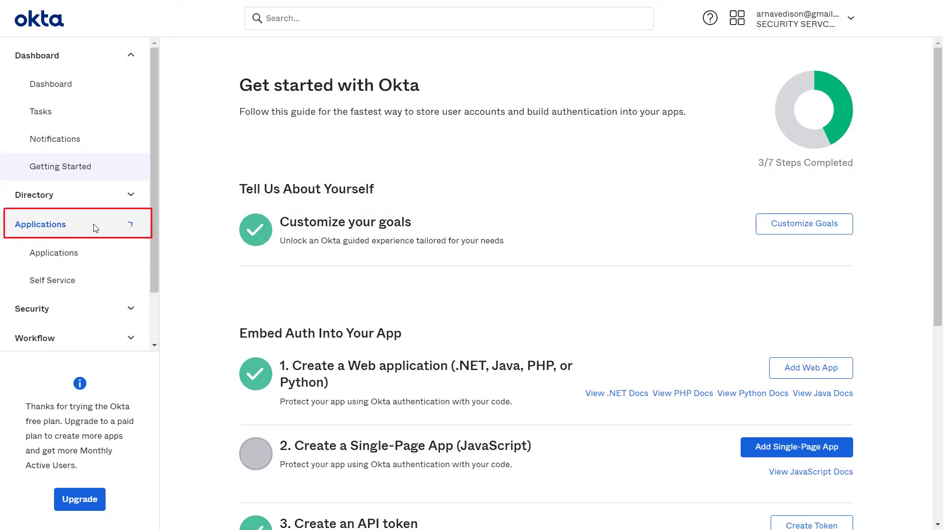
click(87, 256)
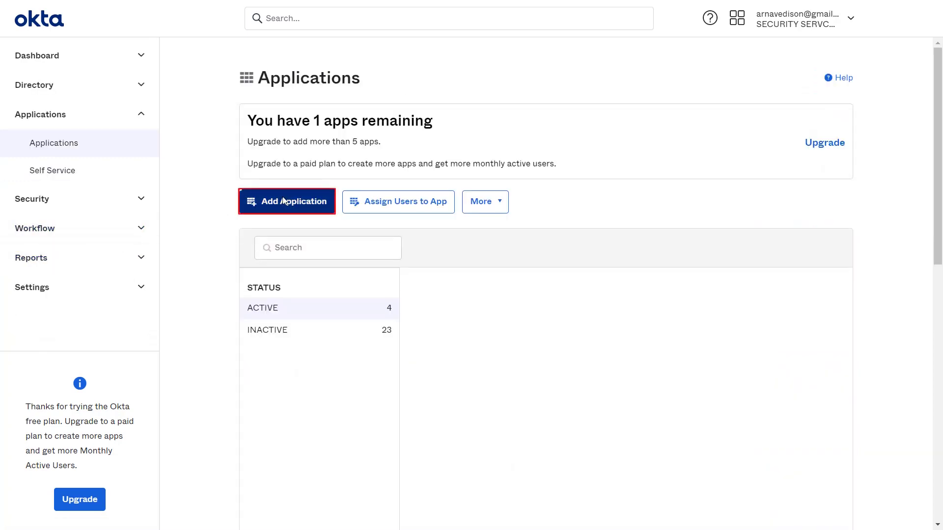
- Search the application integrations for "SCIM 2.0 Test App" and open the OAuth Bearer Token version
click(284, 200)
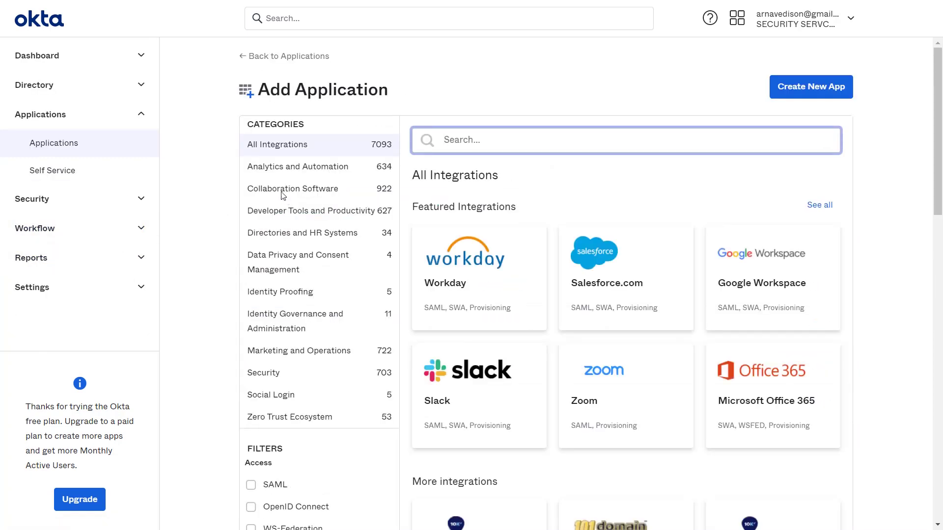
text(SCIM)
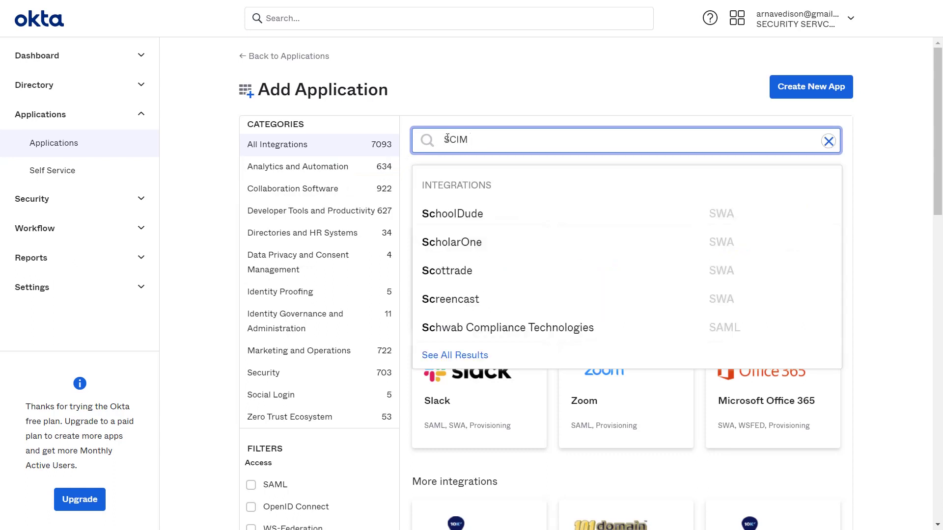
text( 2.0 Test App)
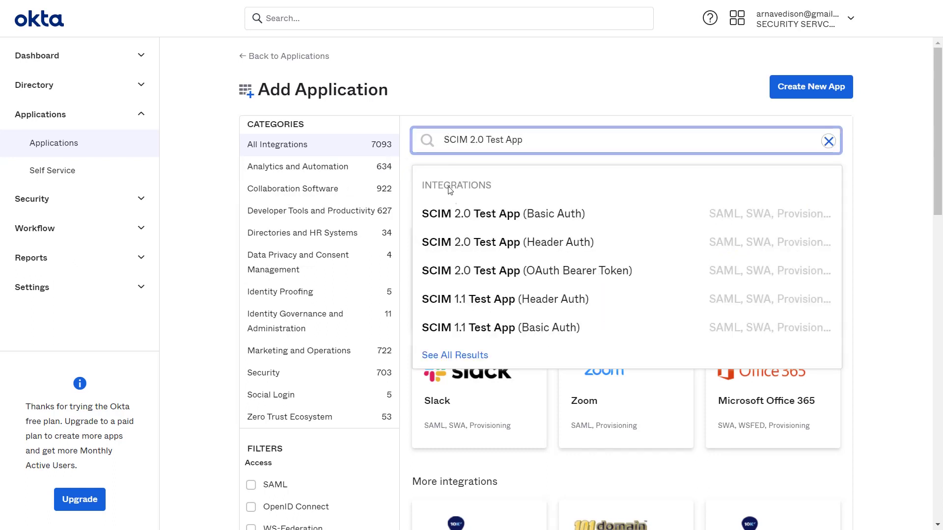
click(464, 275)
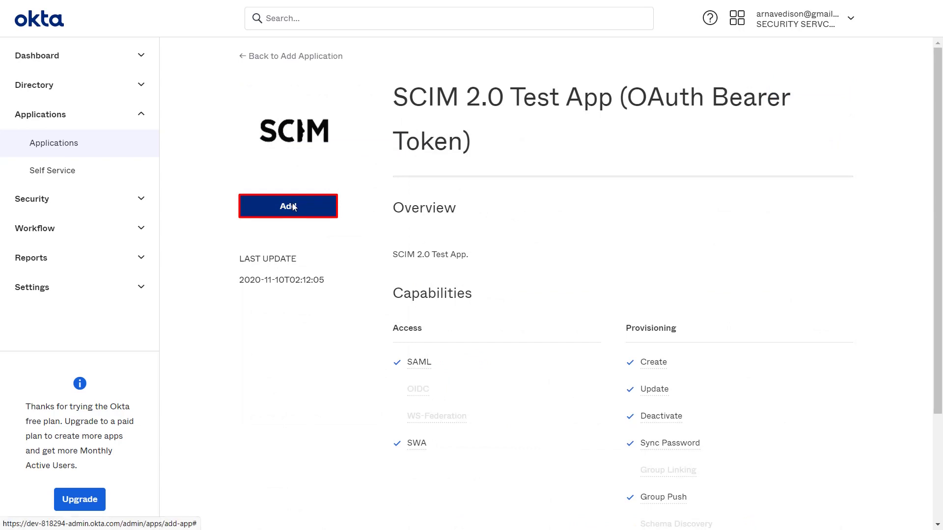
- Add SCIM 2.0 Test App (OAuth Bearer Token), keeping the default general settings and SAML 2.0 sign-on options
click(292, 207)
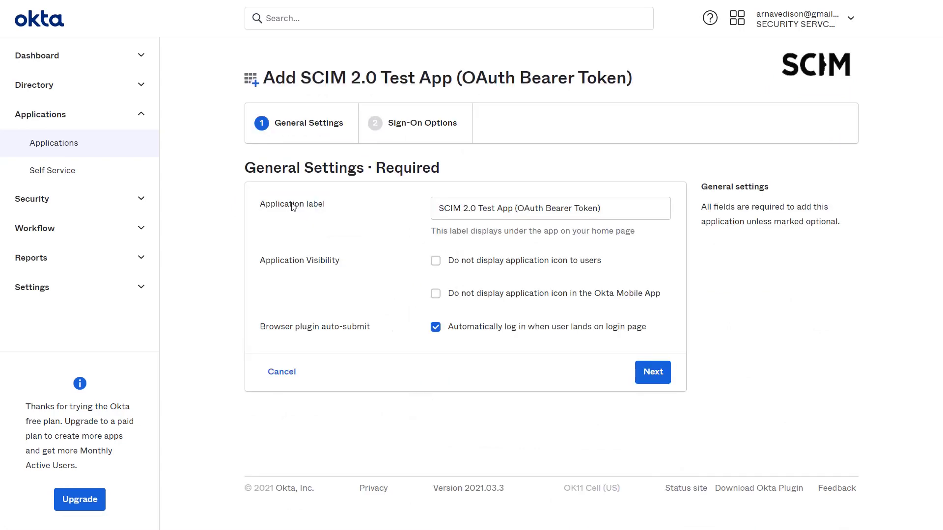
click(647, 368)
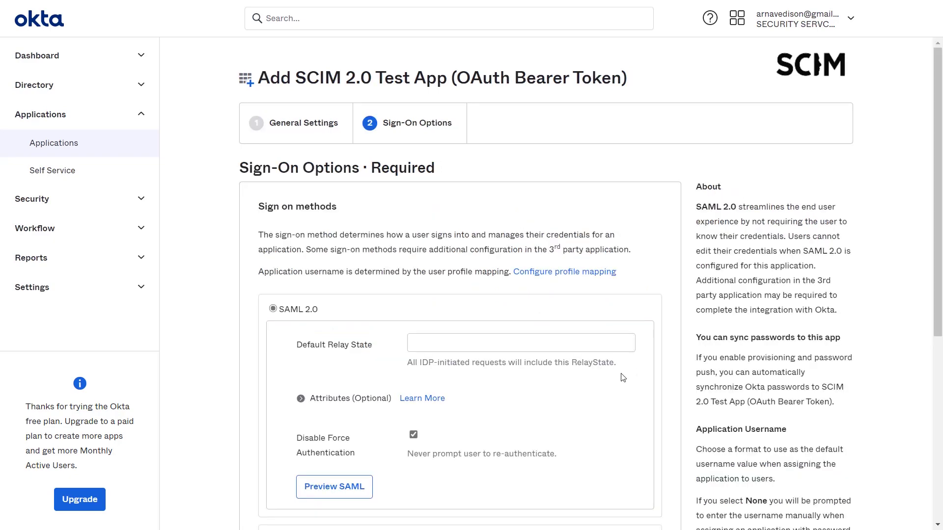
scroll(603, 391, down, 5)
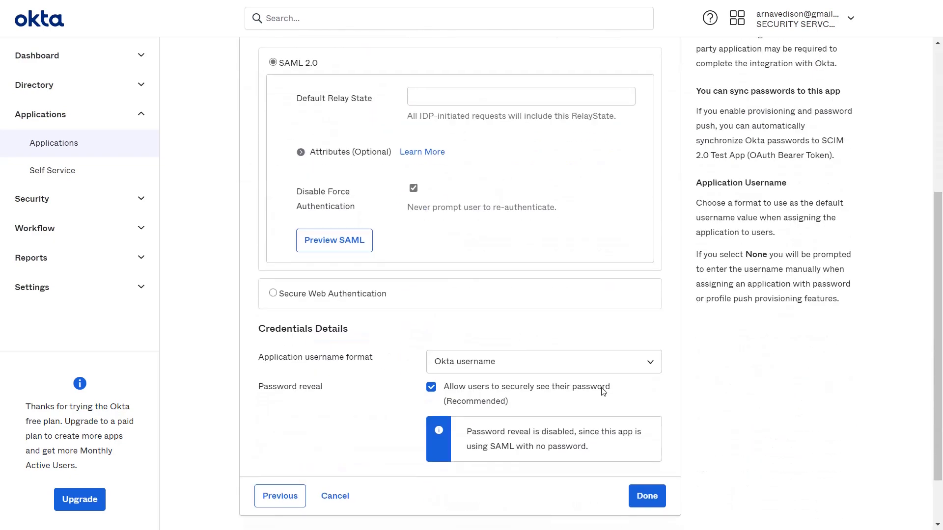
click(644, 506)
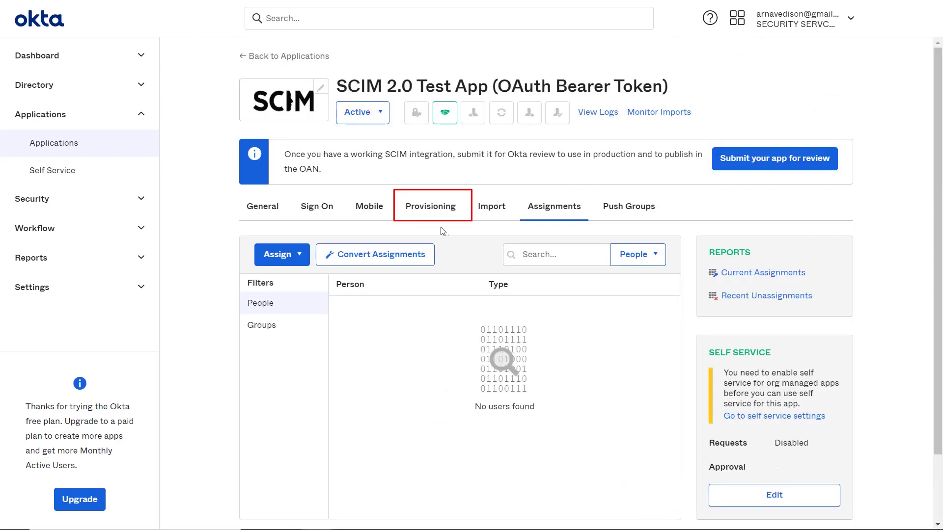
- Enable API integration in the provisioning settings of the SCIM 2.0 test app
click(427, 208)
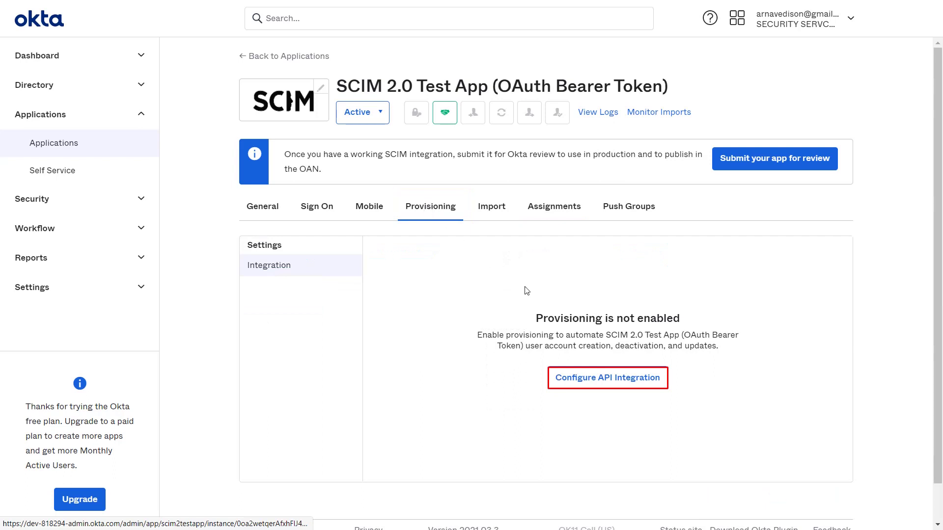
click(568, 373)
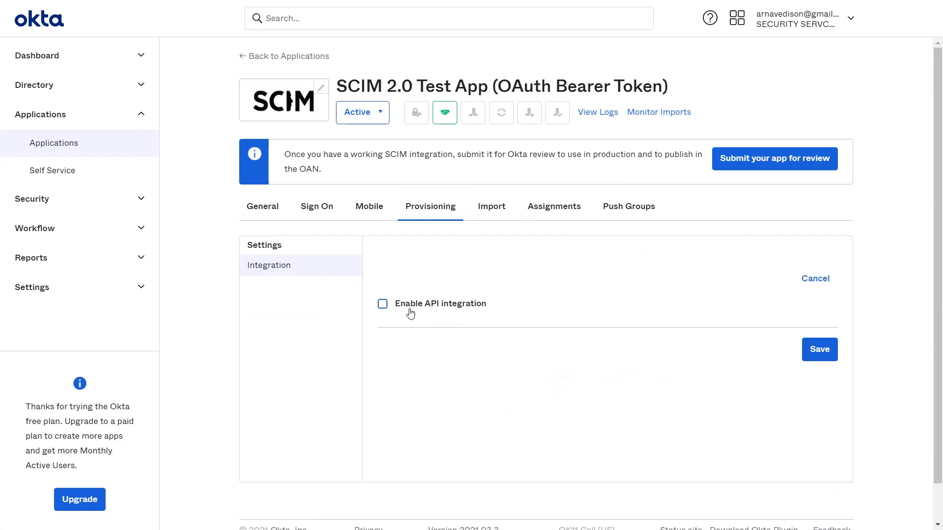
click(383, 304)
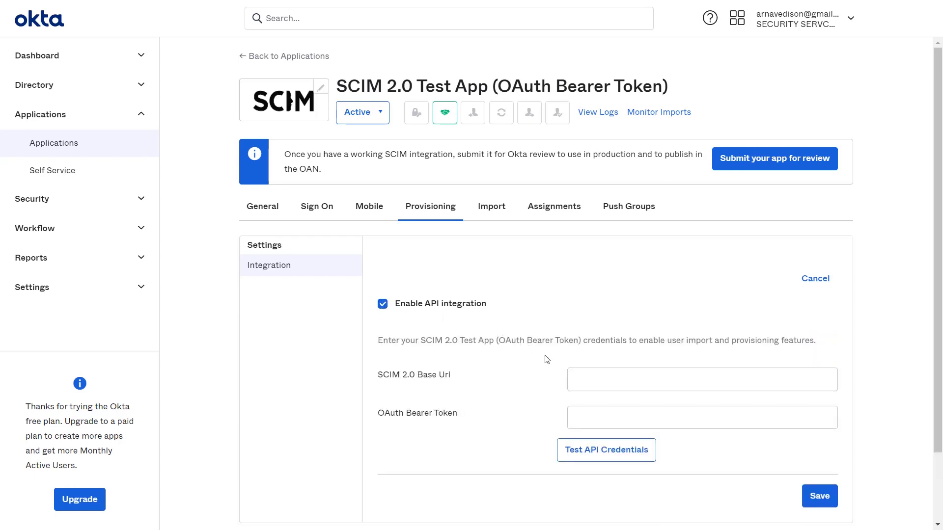
- Copy the SCIM Base URL from the OKTA application's configuration in Jira into Okta's SCIM 2.0 Base Url field
click(574, 374)
click(578, 377)
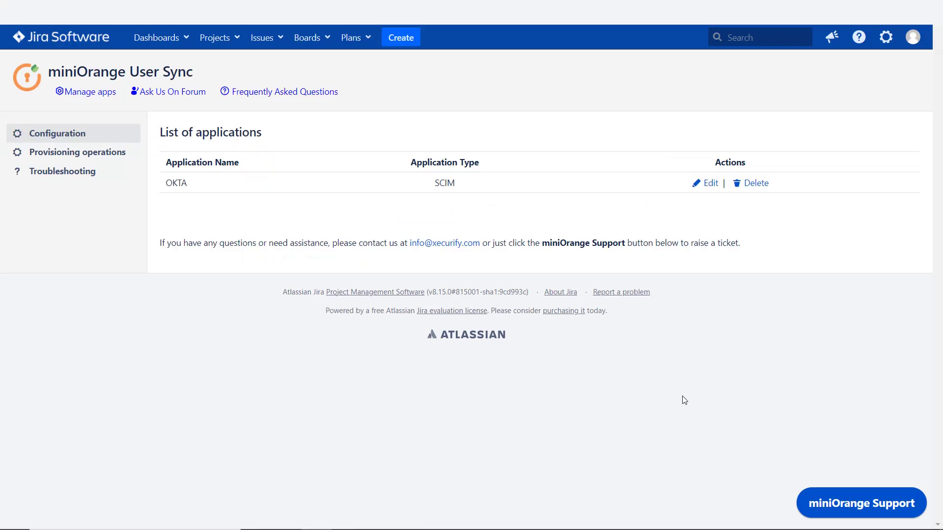
click(710, 183)
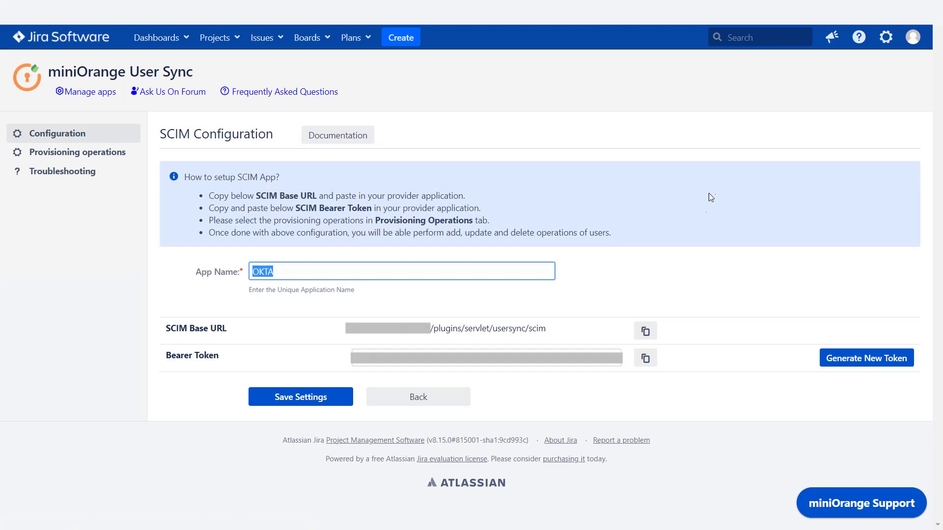
click(646, 332)
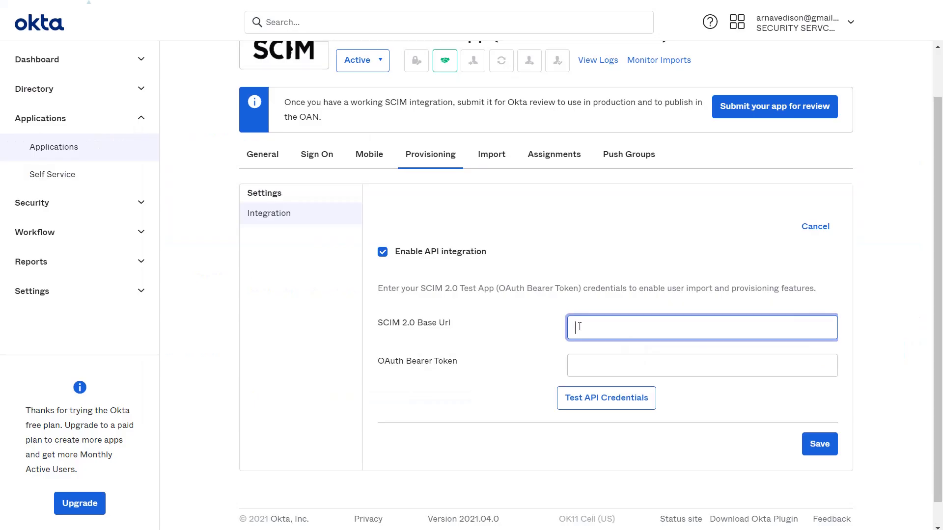
key(ctrl+v)
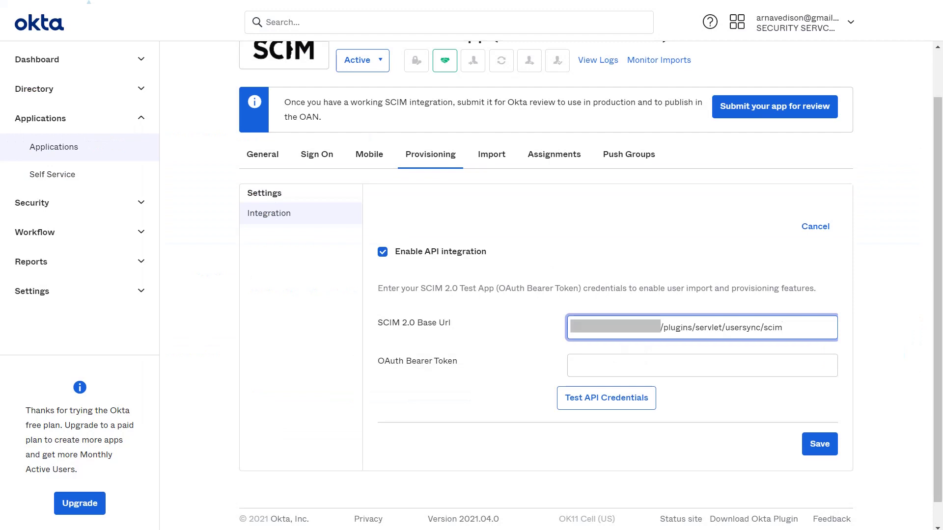
- Copy the bearer token from Jira's SCIM configuration into Okta's OAuth Bearer Token field
click(580, 362)
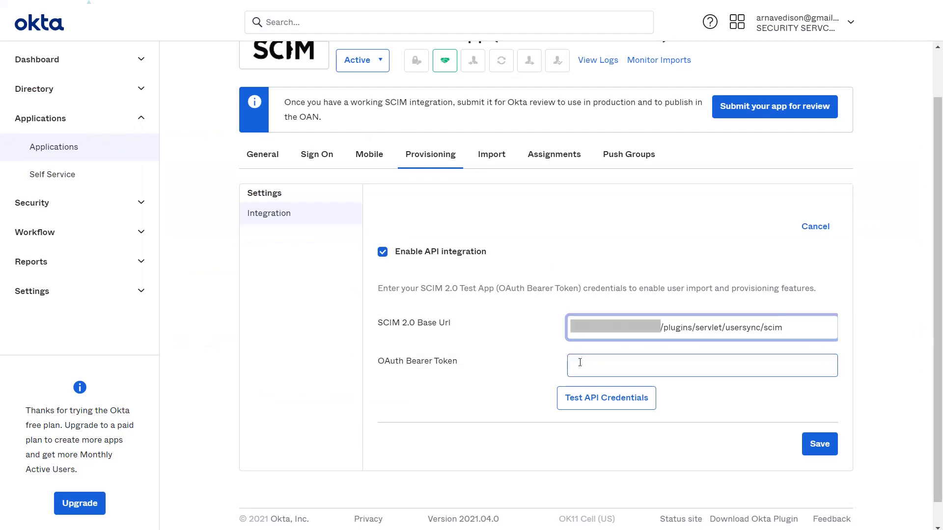
click(579, 367)
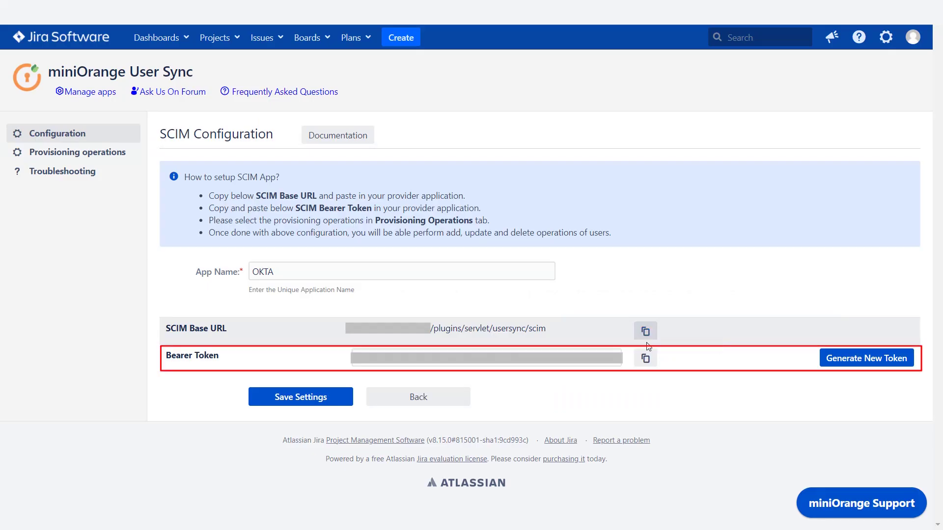
click(646, 358)
key(ctrl+v)
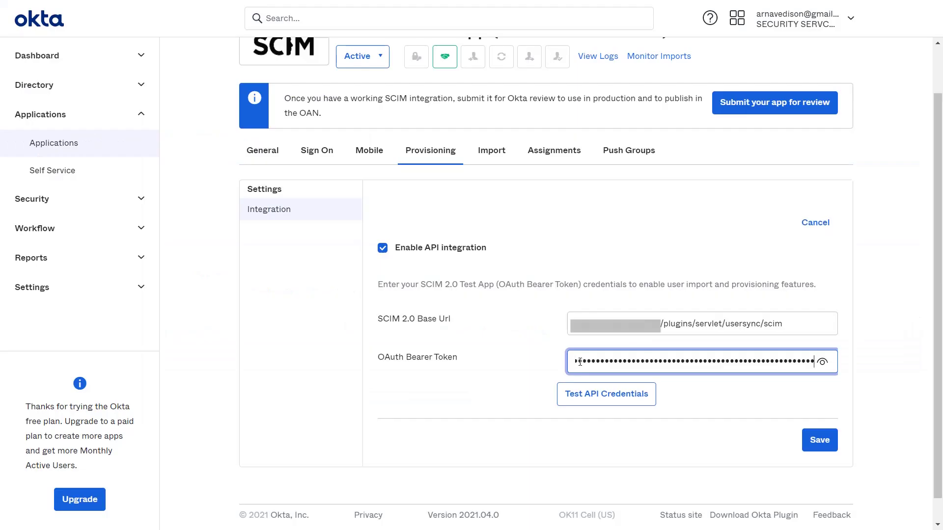
- Test the API credentials of the SCIM 2.0 test app and save the provisioning integration
click(586, 395)
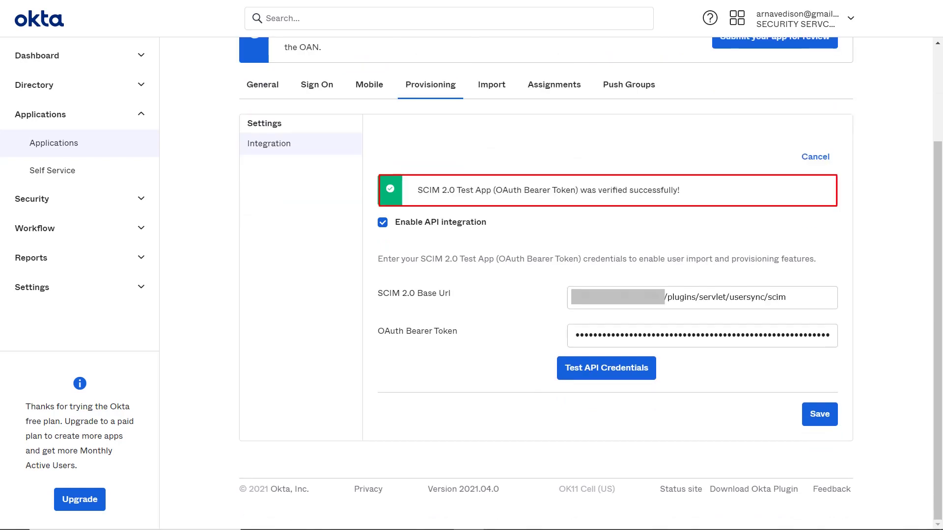
click(814, 422)
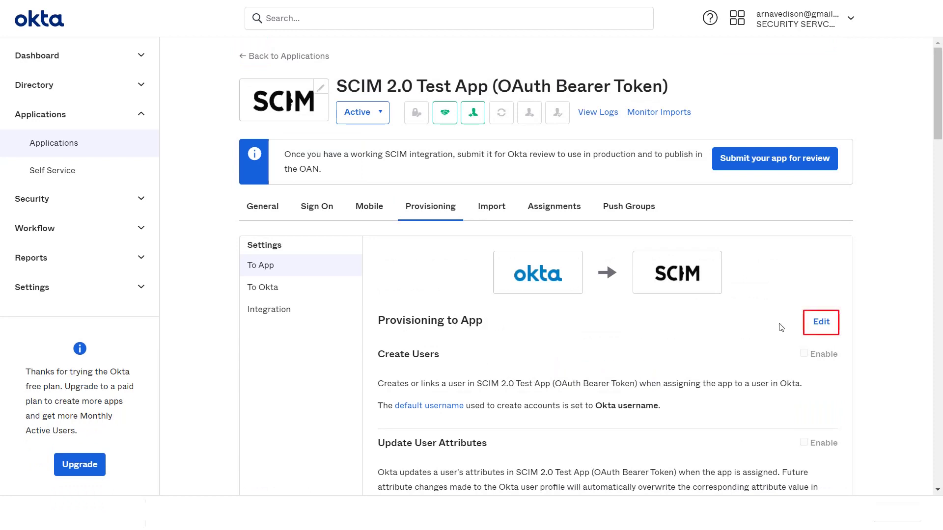
- Enable Create Users, Update User Attributes and Deactivate Users in the Provisioning to App settings and save them
click(818, 323)
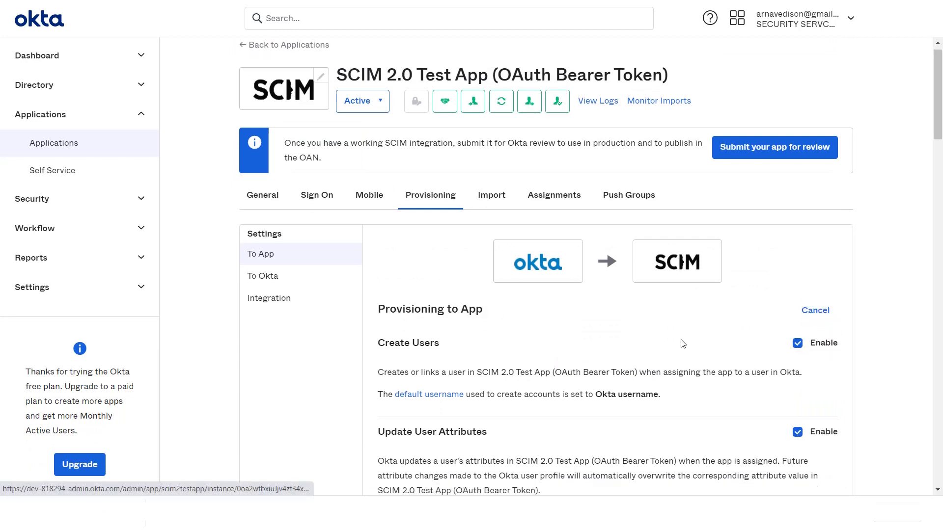
scroll(486, 366, down, 2)
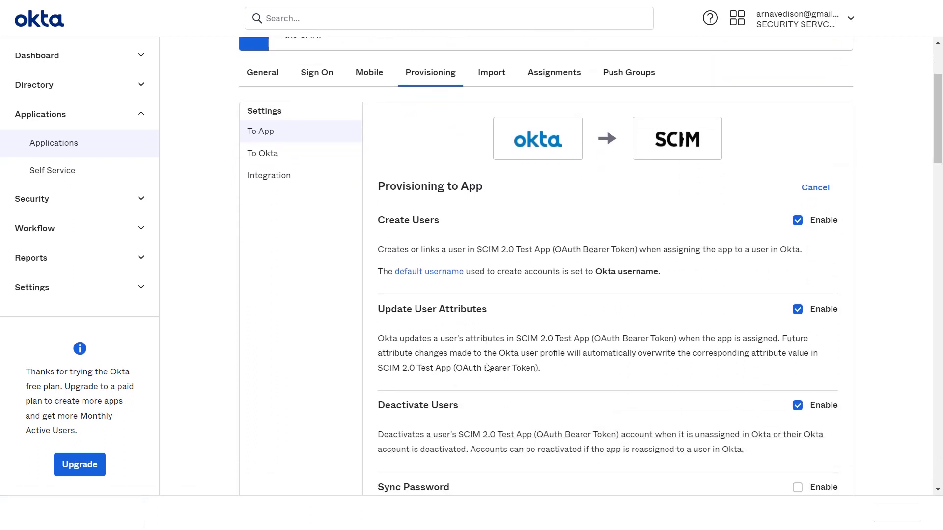
scroll(486, 366, down, 1)
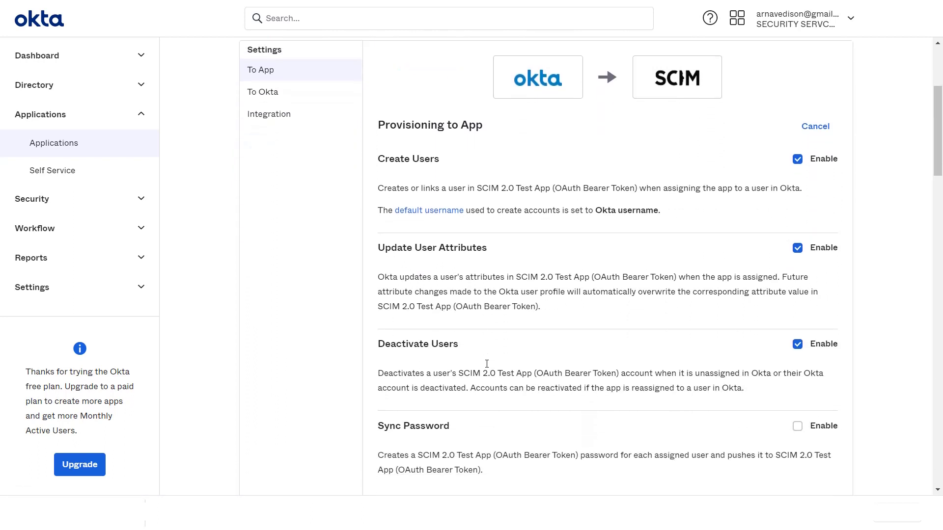
scroll(487, 365, down, 2)
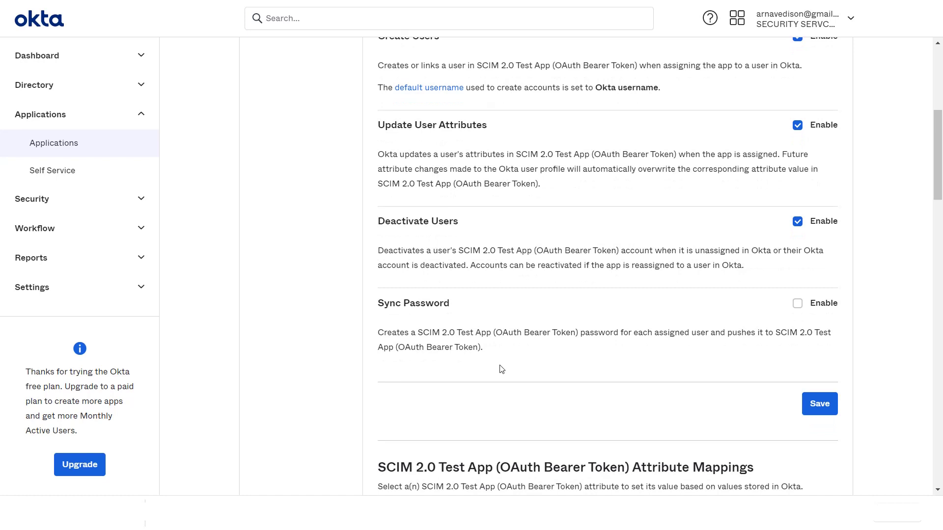
click(817, 408)
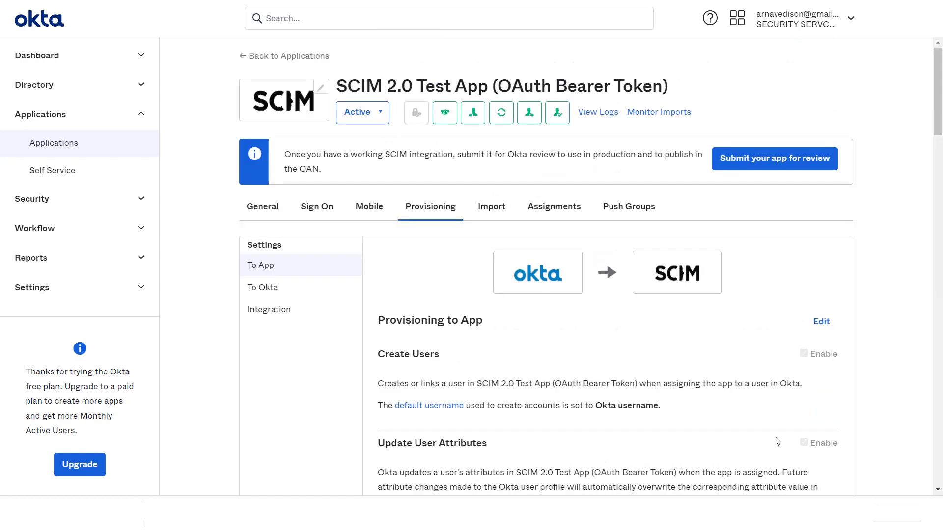
- Assign the SCIM 2.0 test app to the listed person, keeping the prefilled profile attributes, and finish the assignment
click(543, 212)
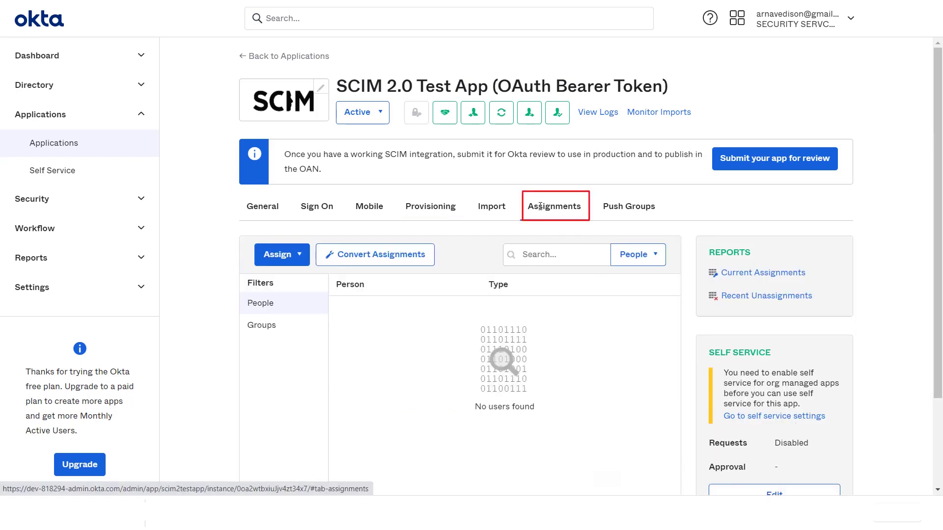
click(276, 255)
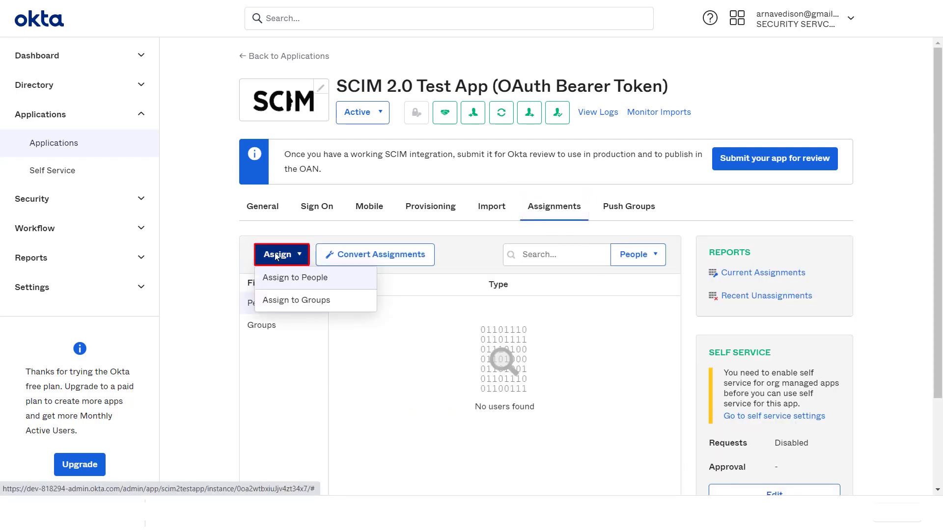
click(281, 278)
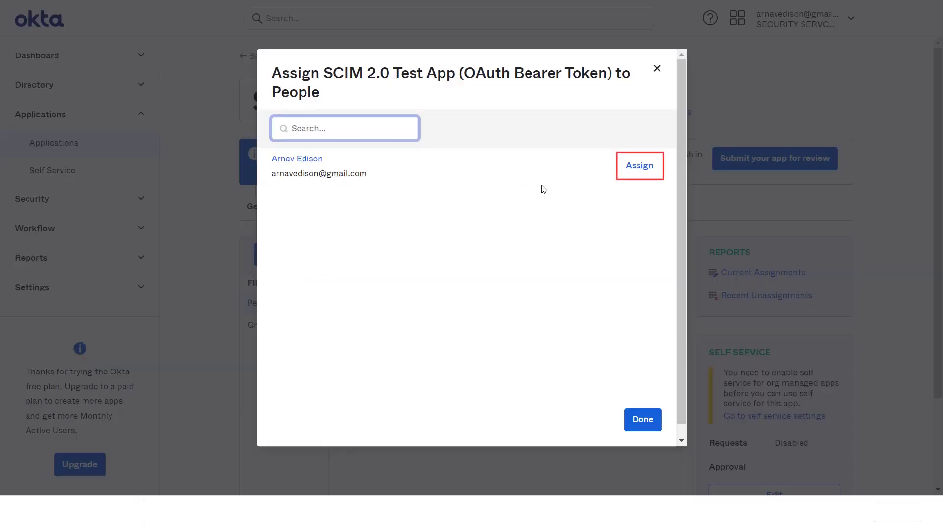
click(637, 165)
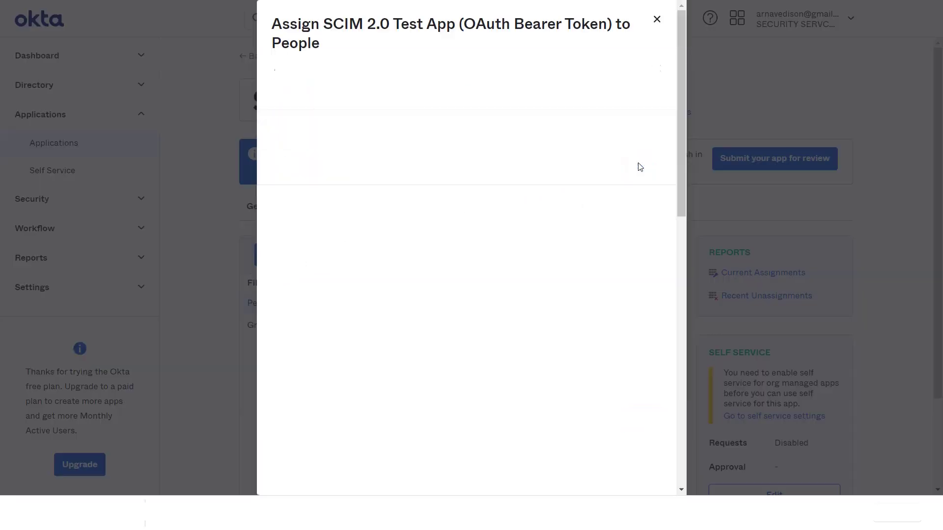
scroll(638, 169, down, 13)
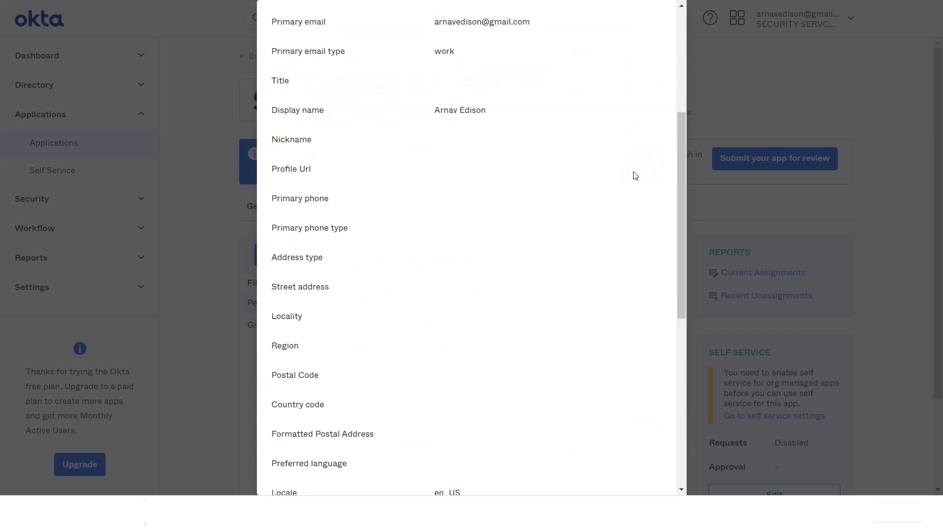
click(560, 469)
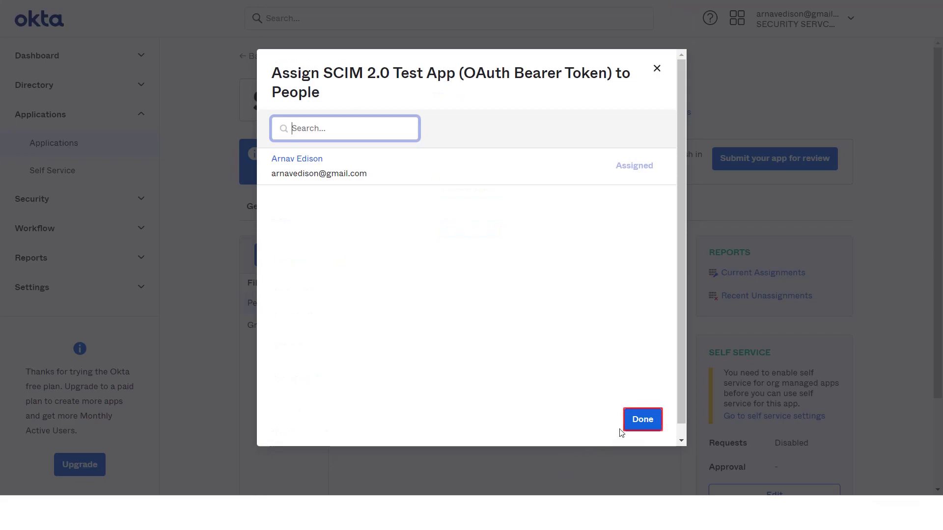
click(627, 426)
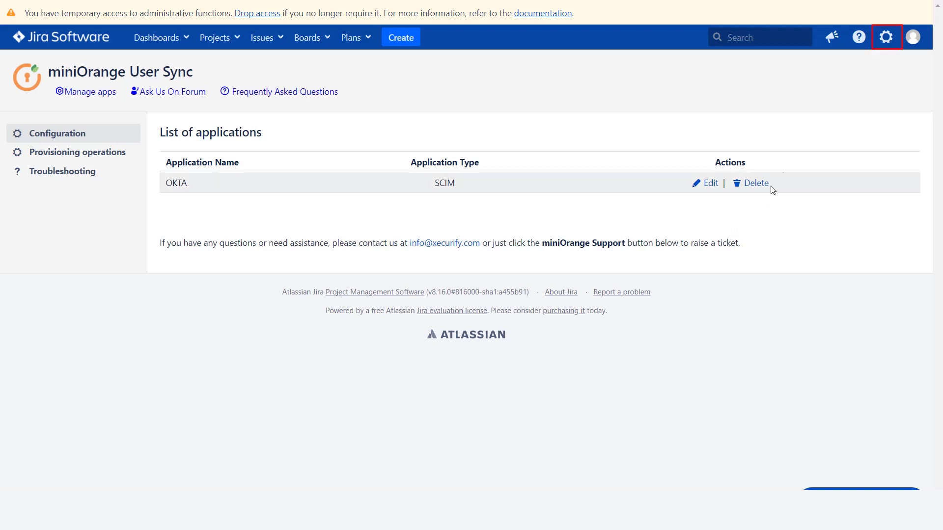
- Switch to Jira and check the user management list for the user assigned in Okta
click(887, 38)
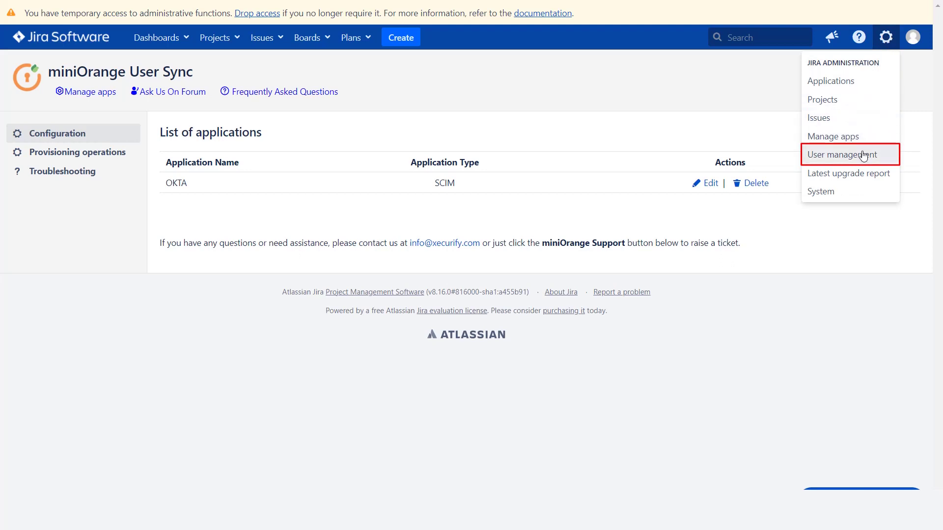
click(865, 154)
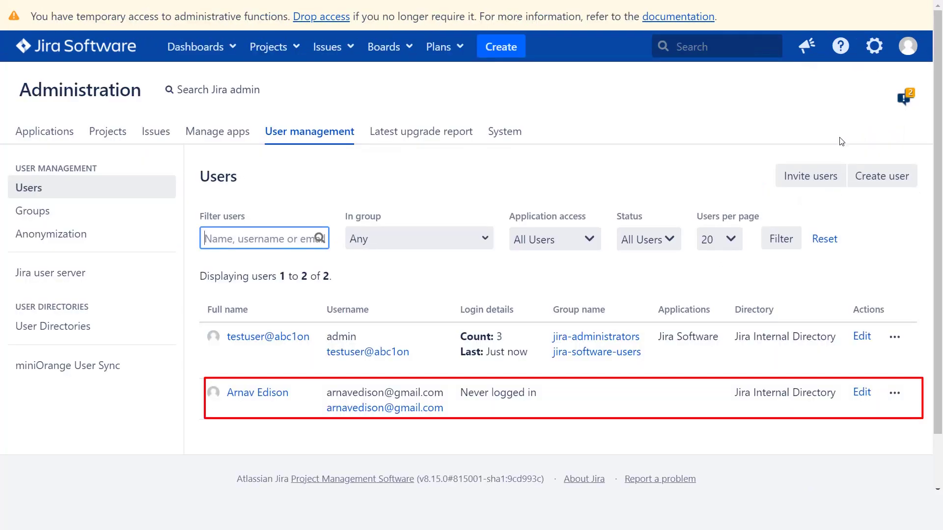